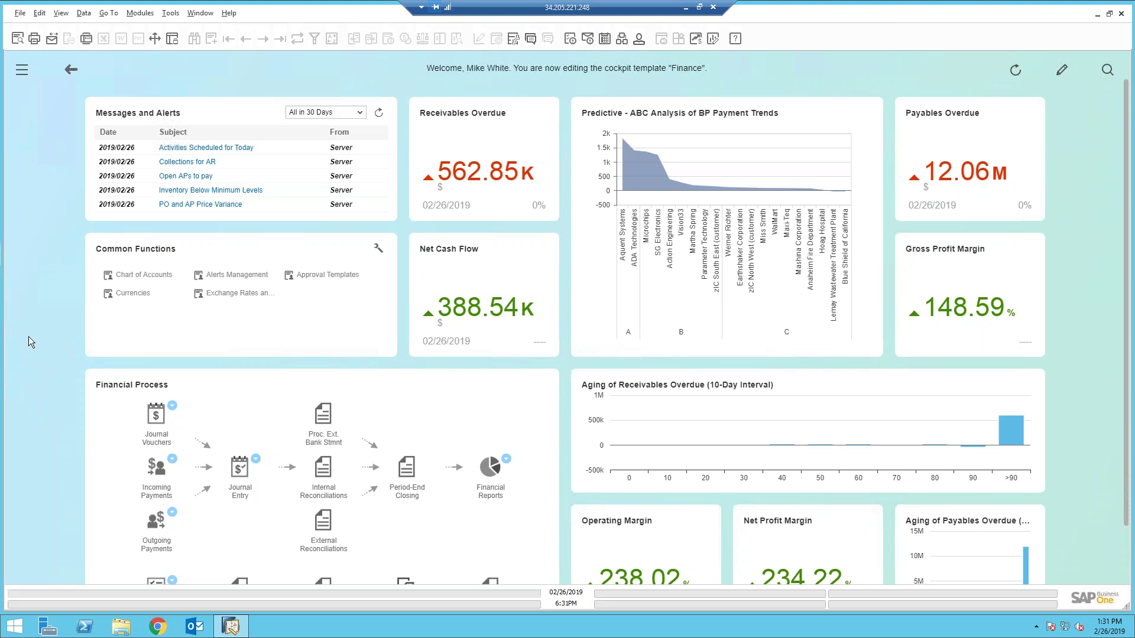
# Run the Backorder report from Sales - A/R > Sales Reports using the default selection criteria
pyautogui.click(21, 70)
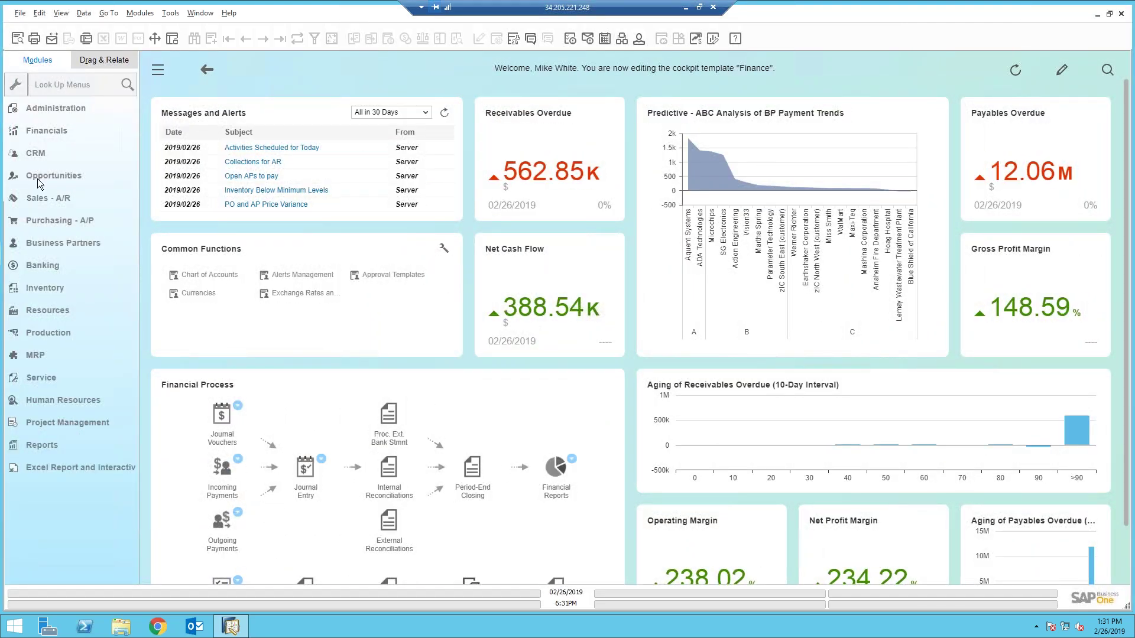
pyautogui.click(48, 198)
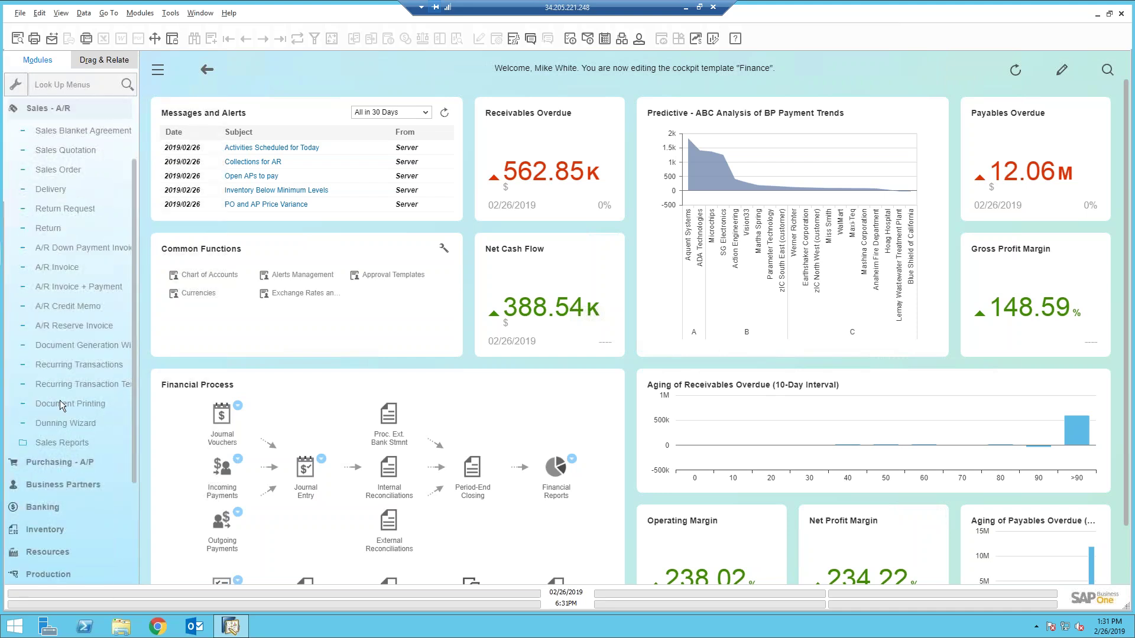
pyautogui.click(54, 444)
pyautogui.scroll(-3, 54, 444)
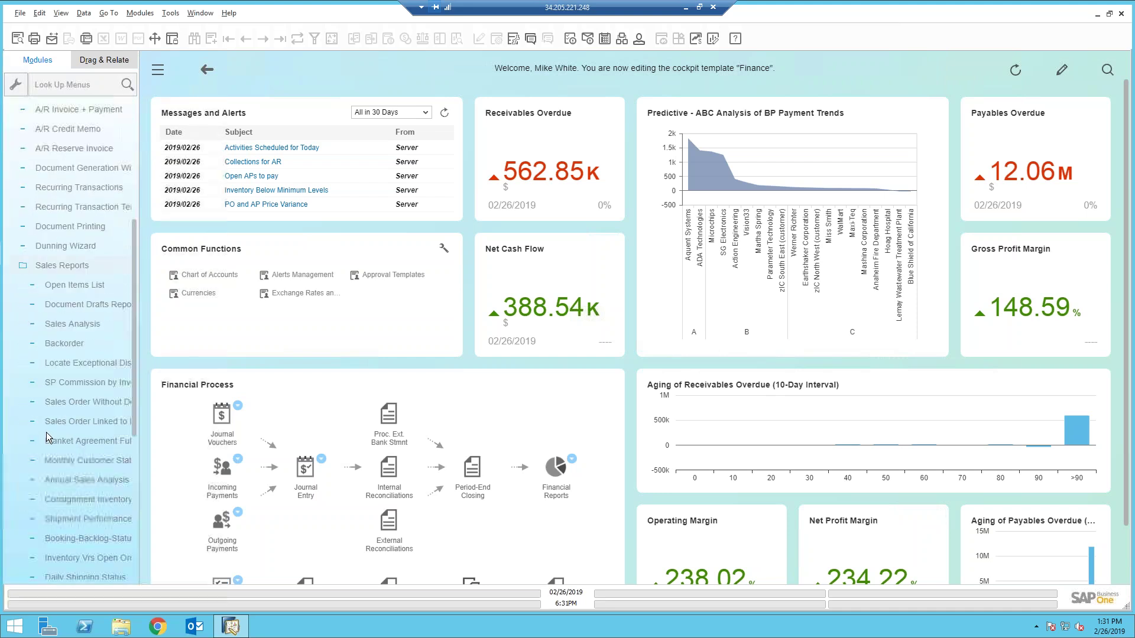
pyautogui.click(57, 345)
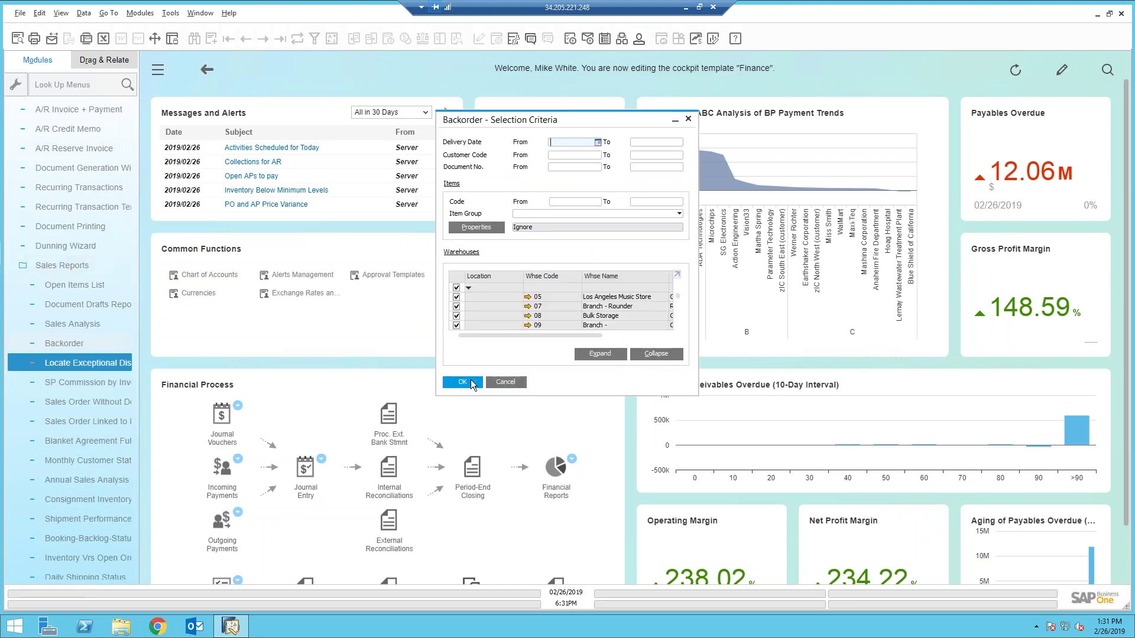
pyautogui.click(463, 383)
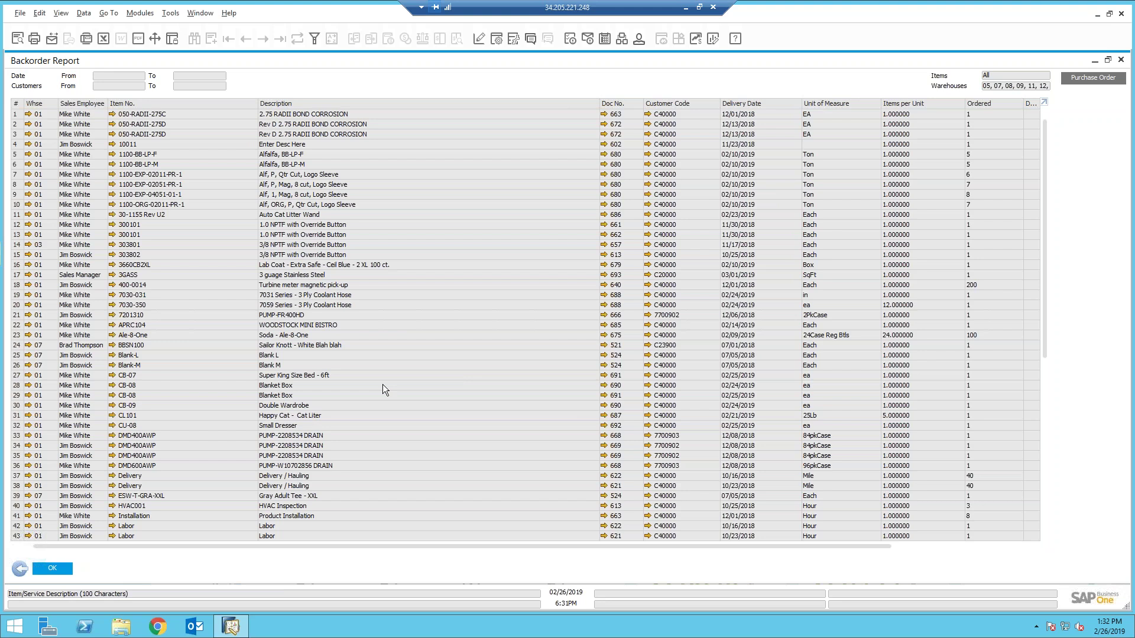
# Close the Backorder report, cancel its selection criteria, and collapse the Sales - A/R module
pyautogui.click(21, 567)
pyautogui.click(509, 382)
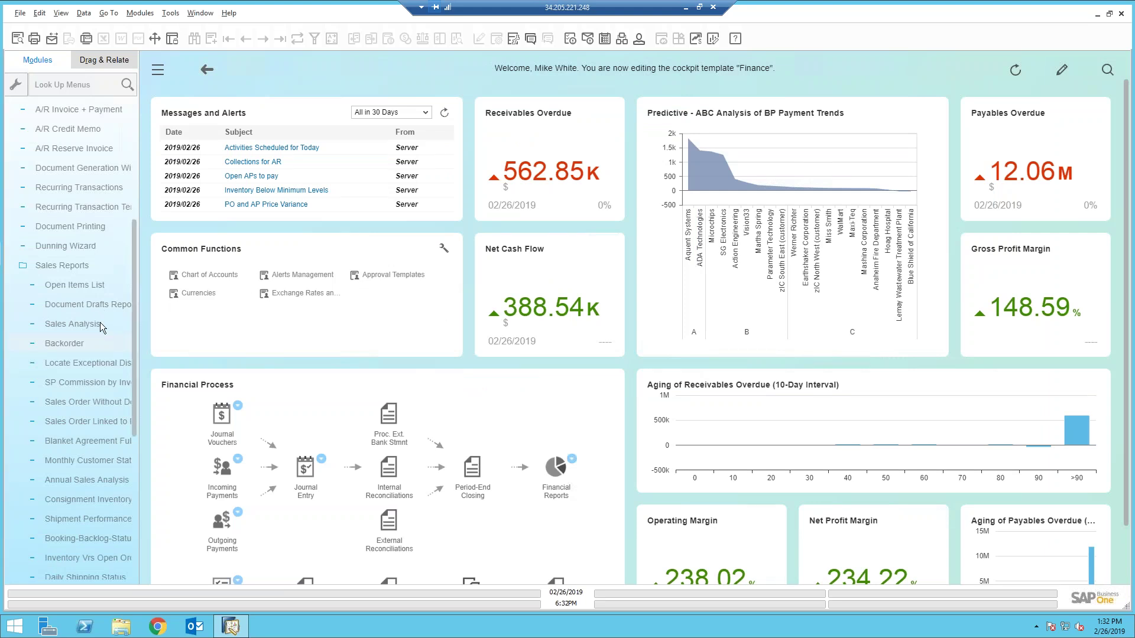
pyautogui.click(121, 343)
pyautogui.scroll(10, 71, 296)
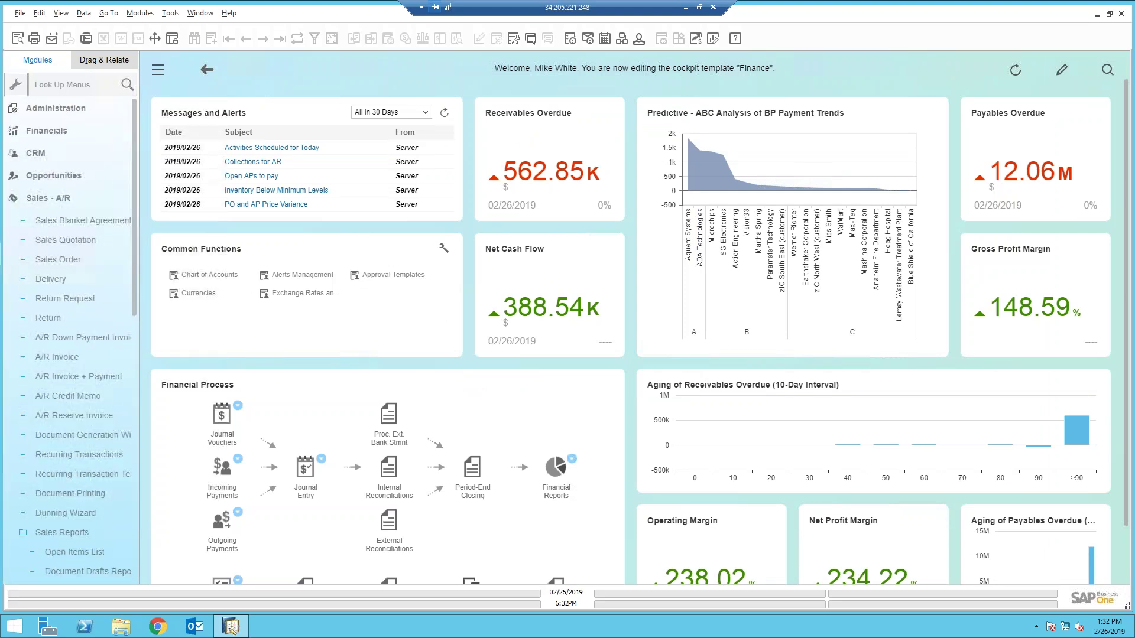
pyautogui.click(65, 198)
pyautogui.press('m')
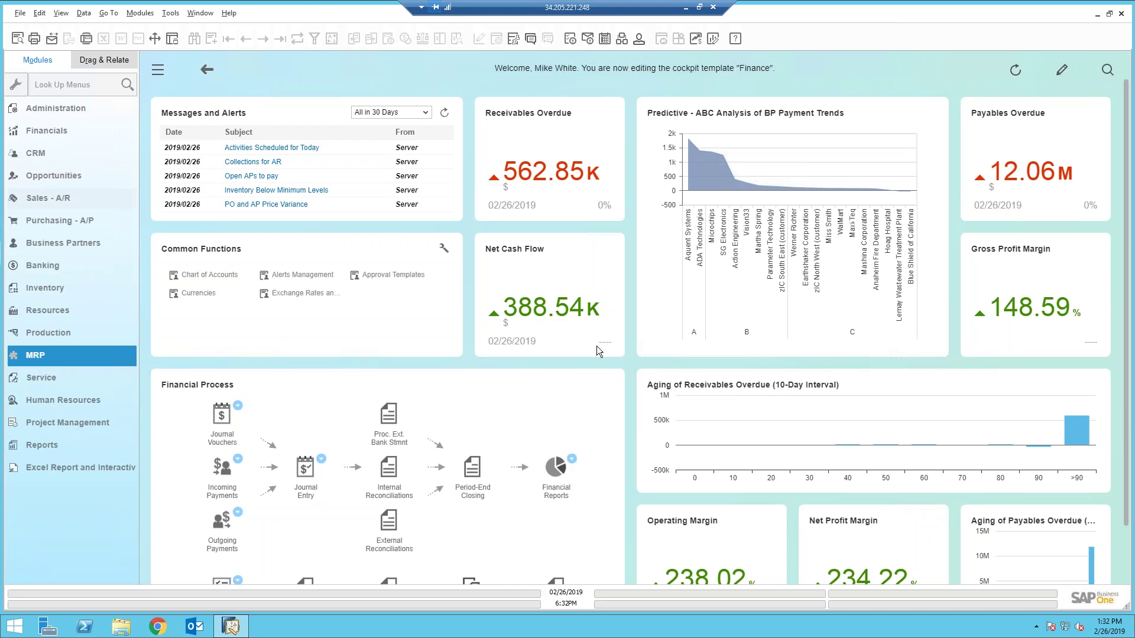
# Show the Queries submenu of the Tools menu
pyautogui.click(171, 14)
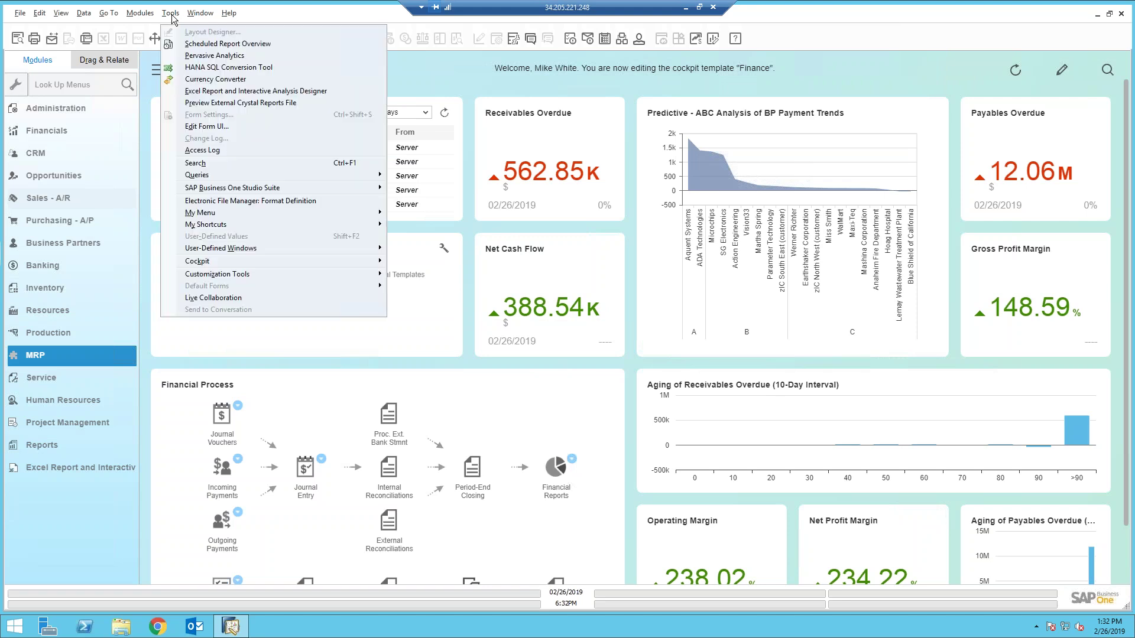
pyautogui.moveTo(328, 176)
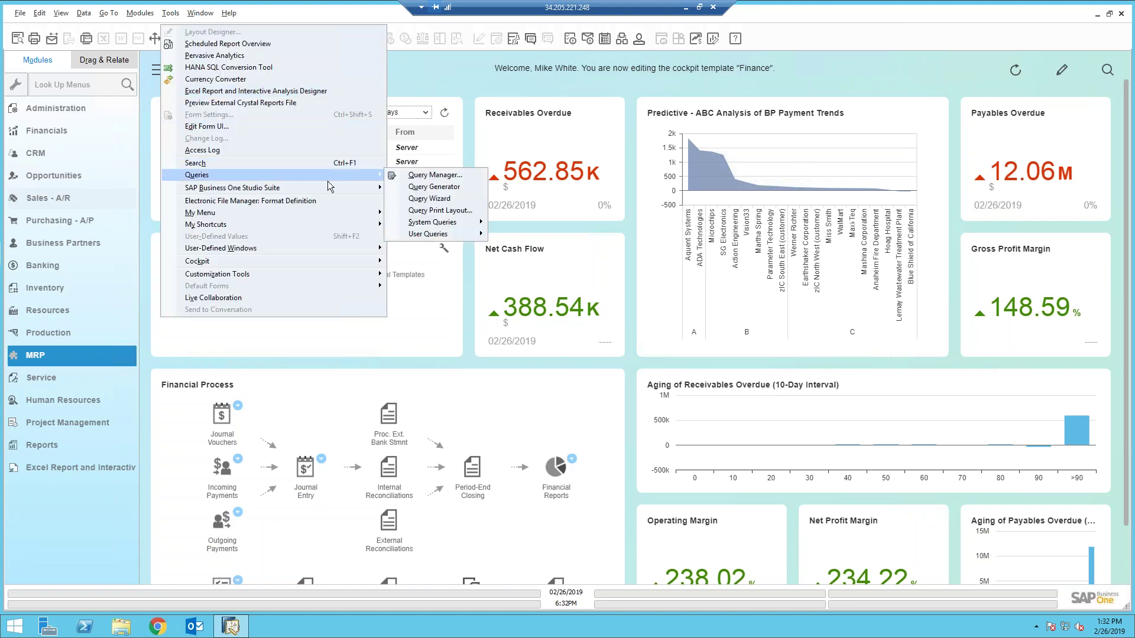
# In Query Generator, filter tables by 'sales' and pick OSLP, ORDR (Sales Order) and RDR1 (Sales Order - Rows)
pyautogui.click(428, 187)
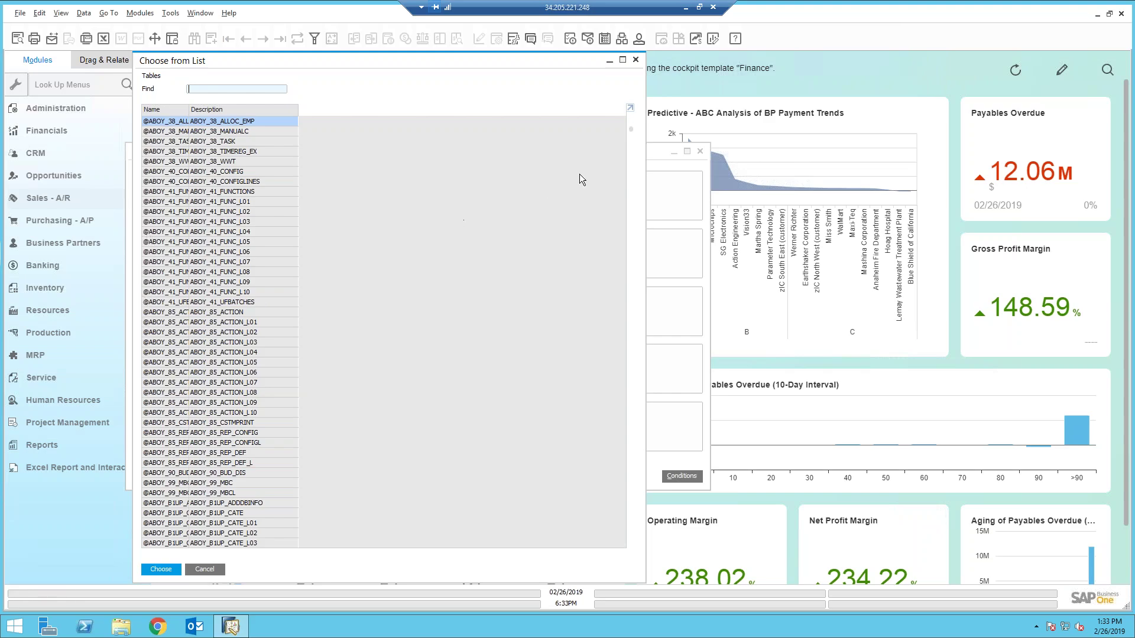
pyautogui.moveTo(633, 130); pyautogui.dragTo(631, 98)
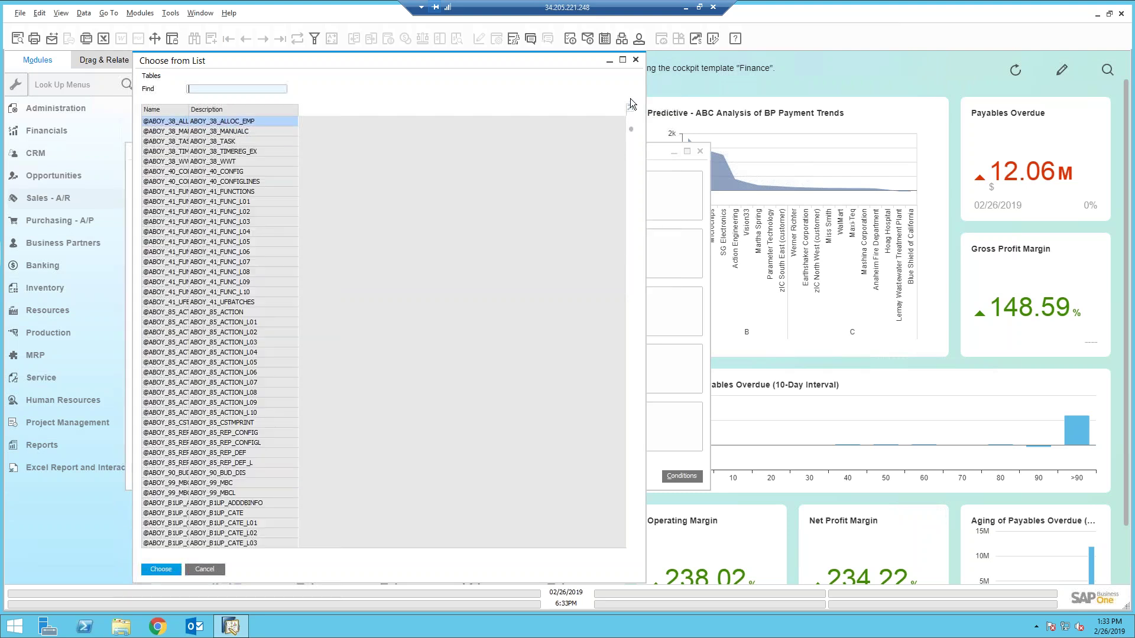
pyautogui.click(229, 111)
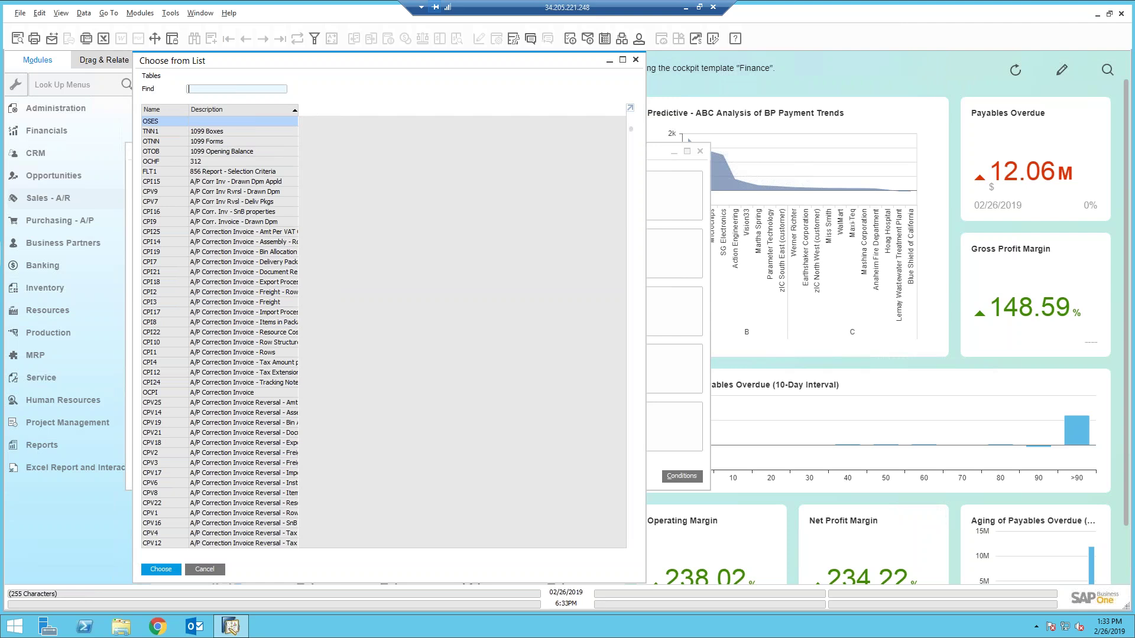
pyautogui.write('sales')
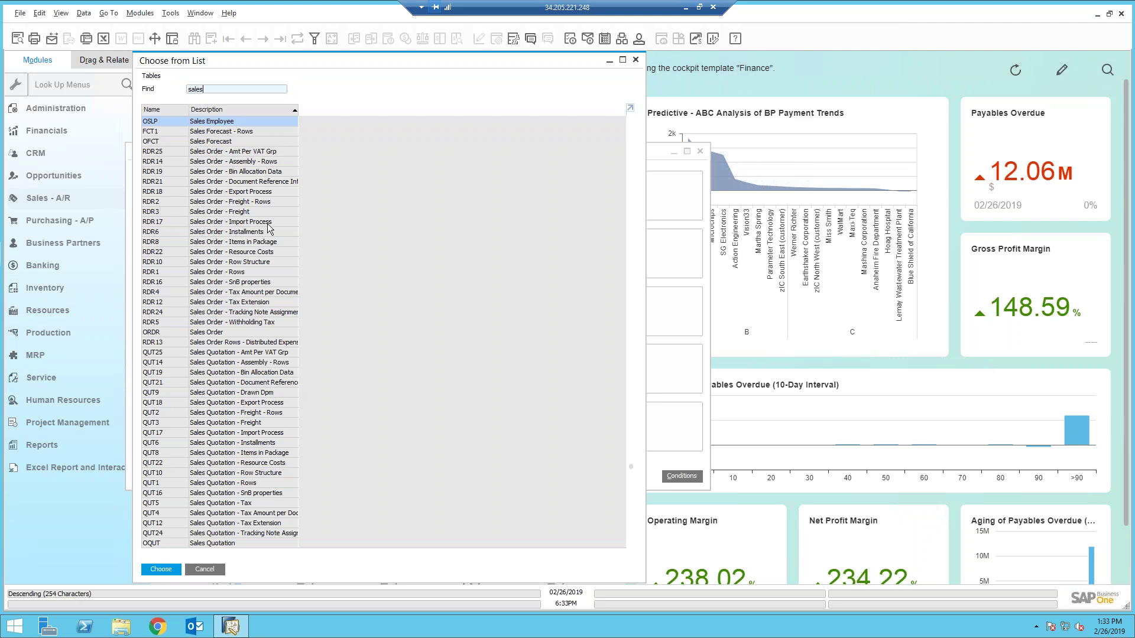
pyautogui.click(230, 335)
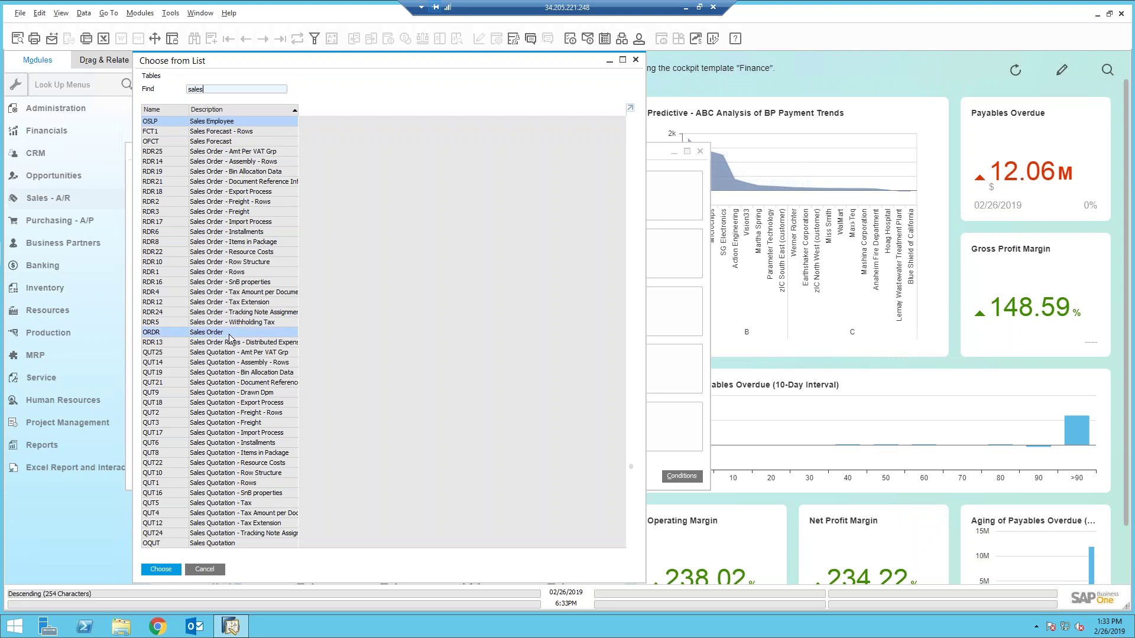
pyautogui.click(248, 274)
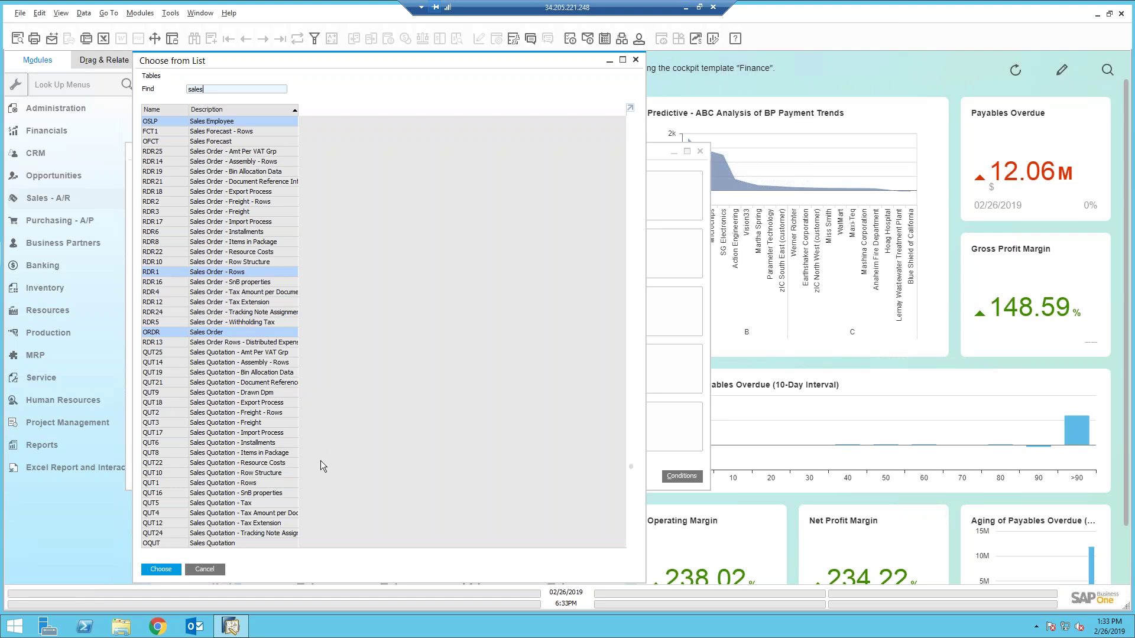
# Load the chosen tables and add OITM as T3, joined on T2.ItemCode = T3.ItemCode
pyautogui.click(161, 569)
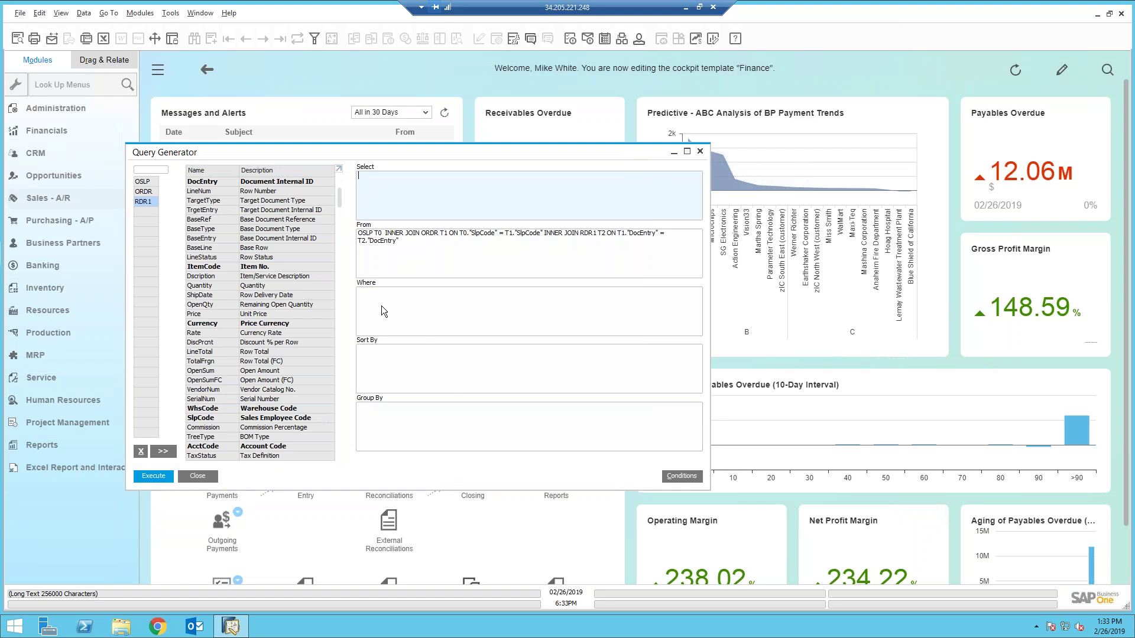
pyautogui.click(155, 170)
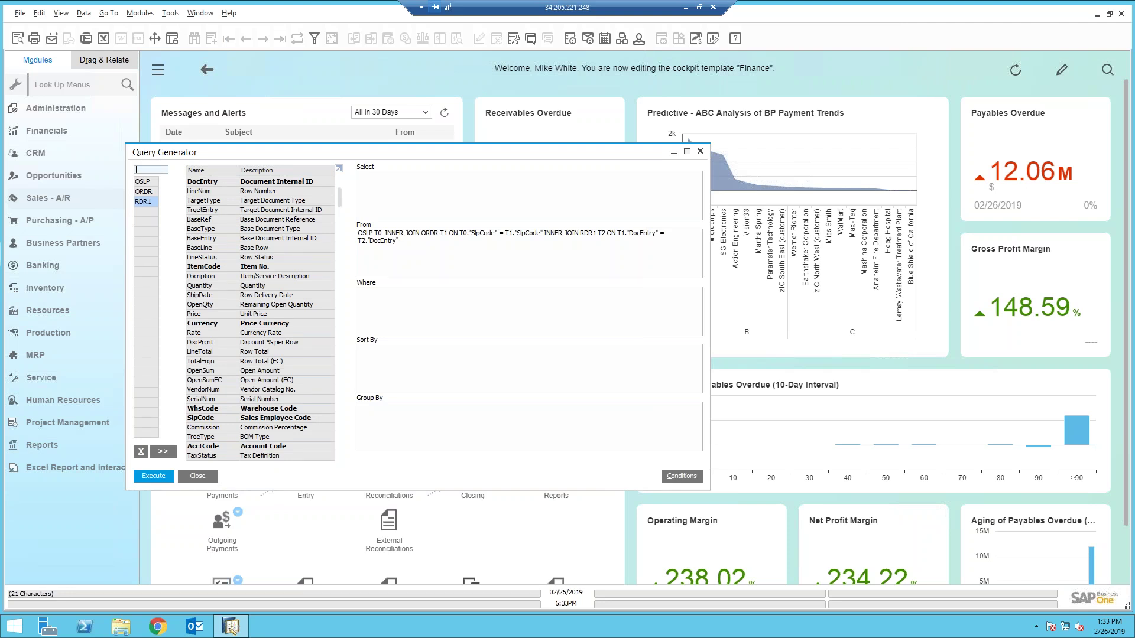
pyautogui.write('OITM')
pyautogui.press('Return')
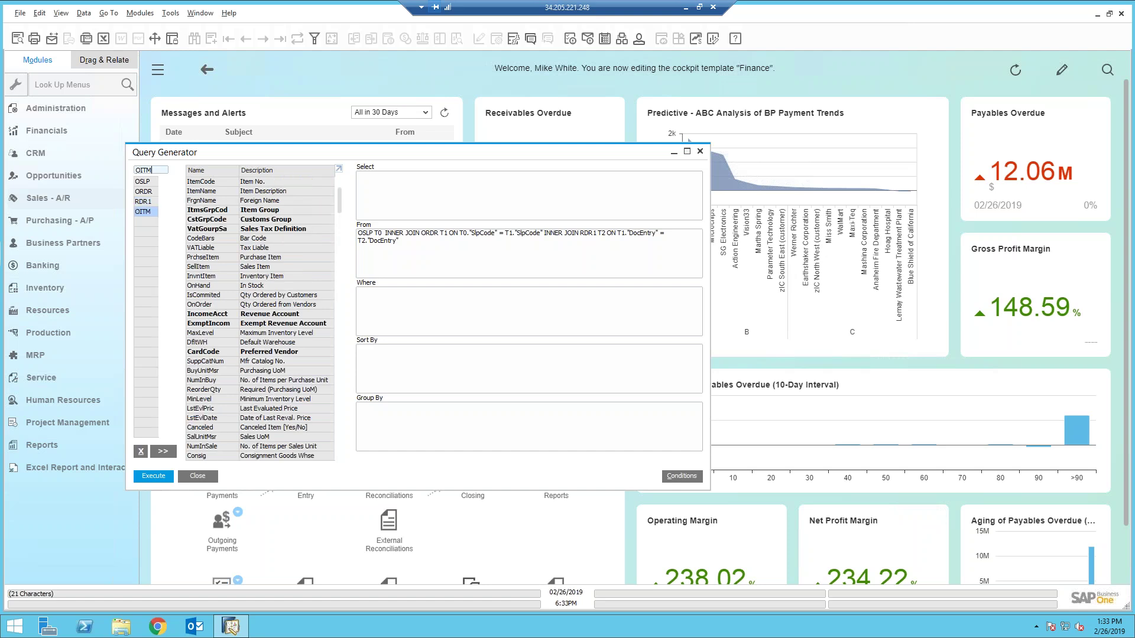
pyautogui.click(379, 235)
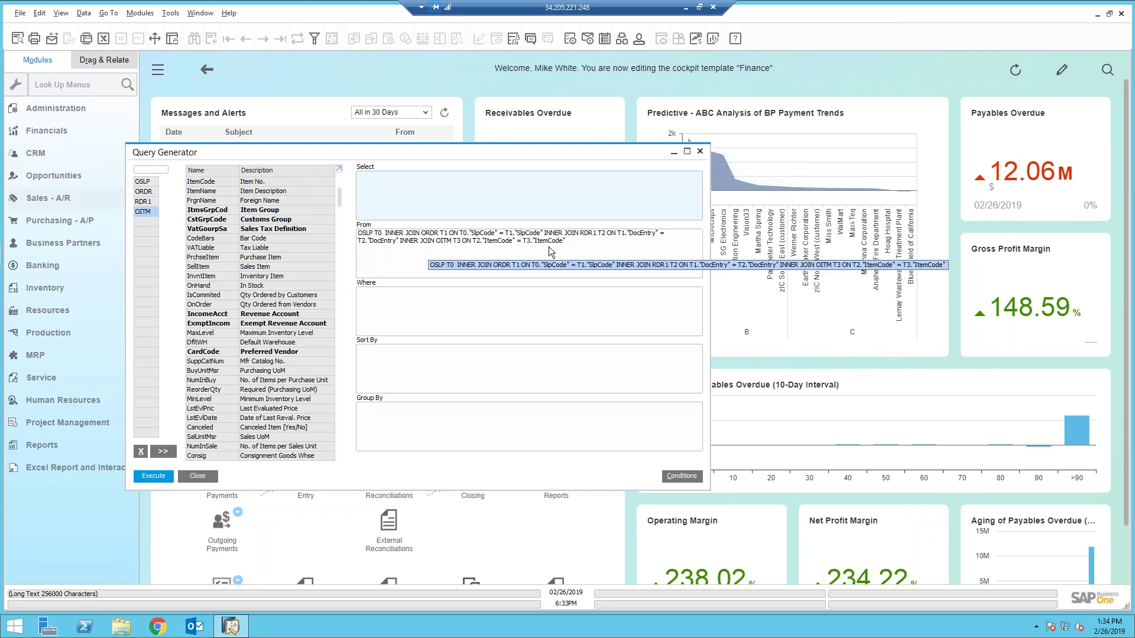
pyautogui.click(378, 183)
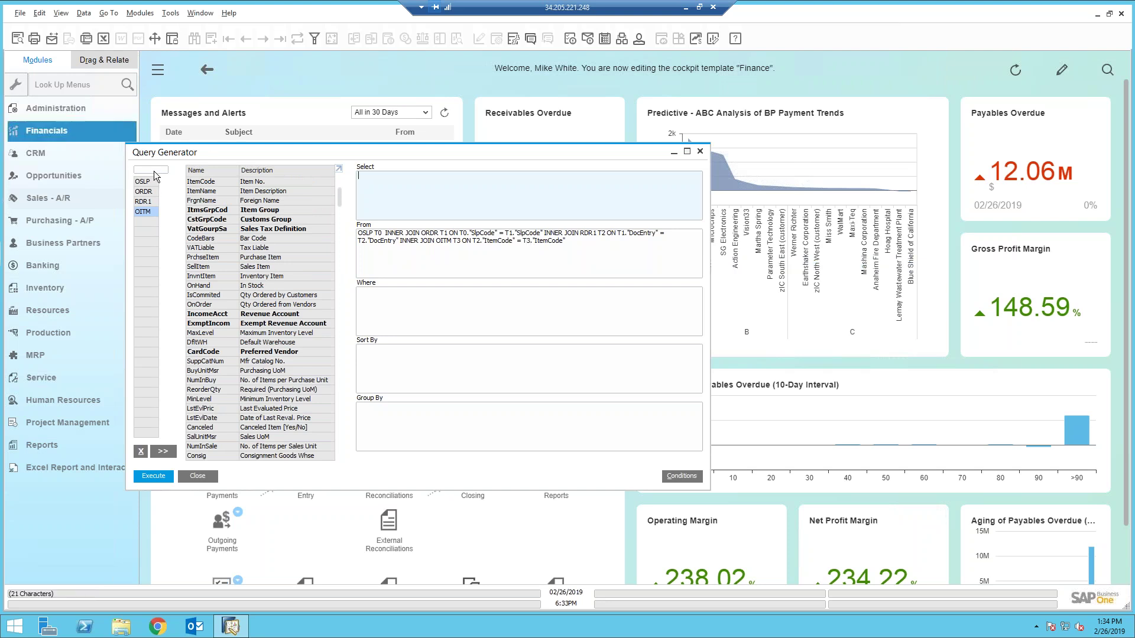
pyautogui.click(153, 171)
# Sort the table list by Description, filter by 'Item Group', and select OITB Item Groups
pyautogui.press('Tab')
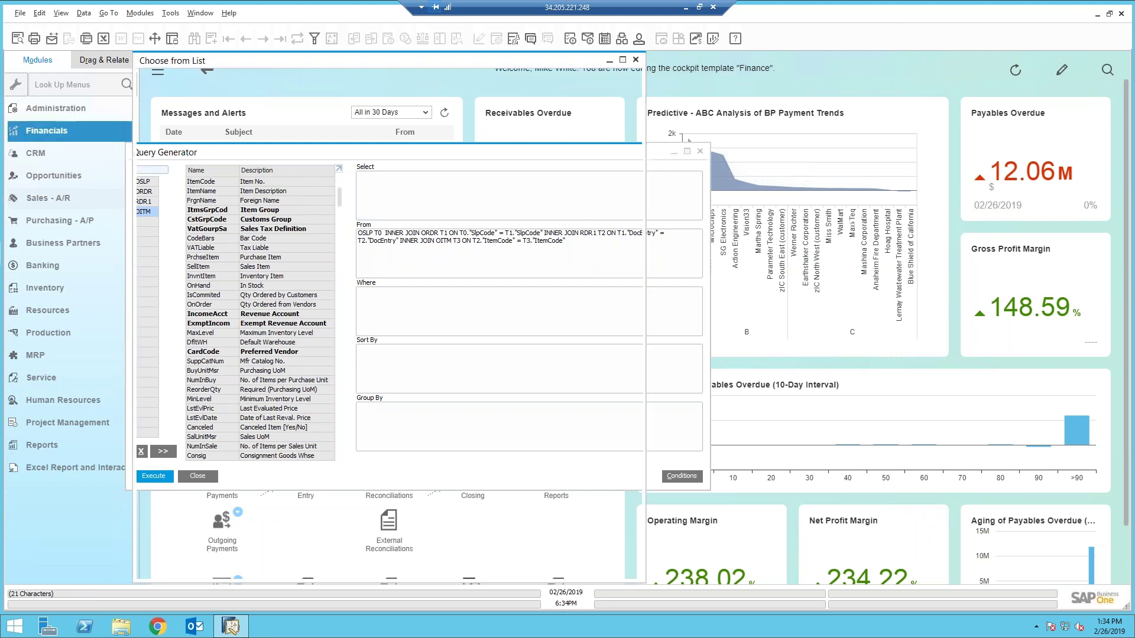
pyautogui.click(254, 110)
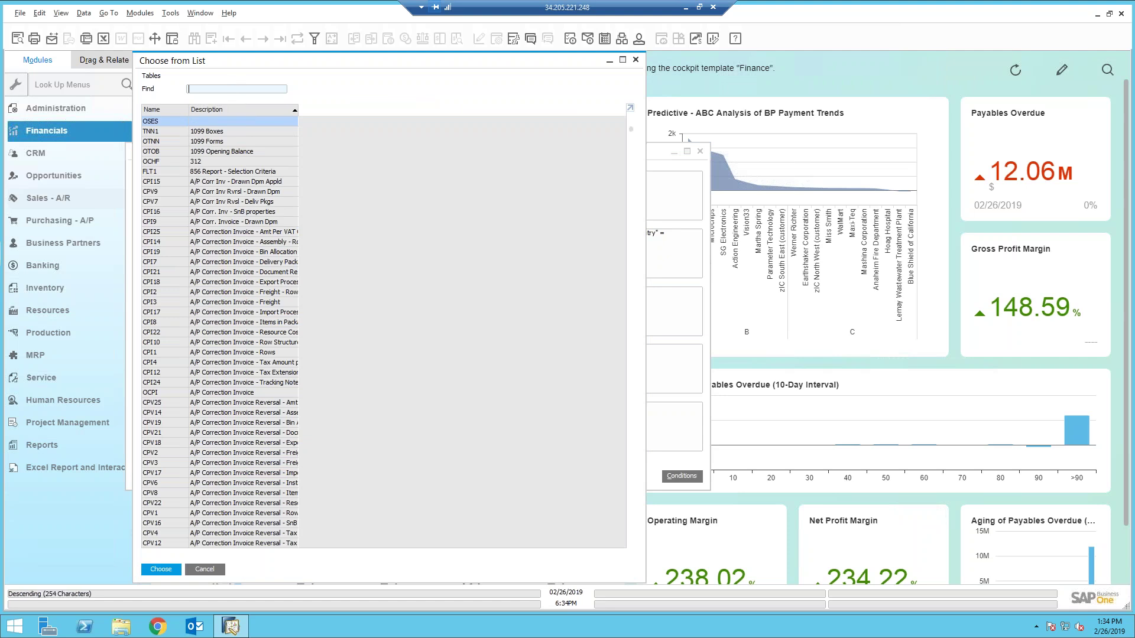
pyautogui.write('I')
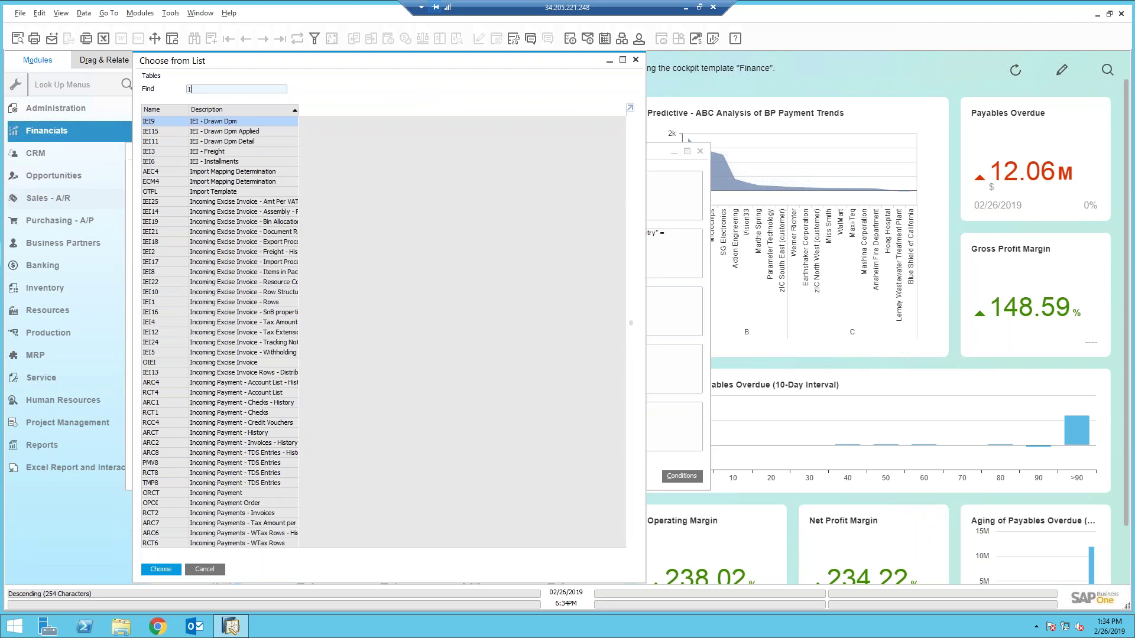
pyautogui.write('tem Group')
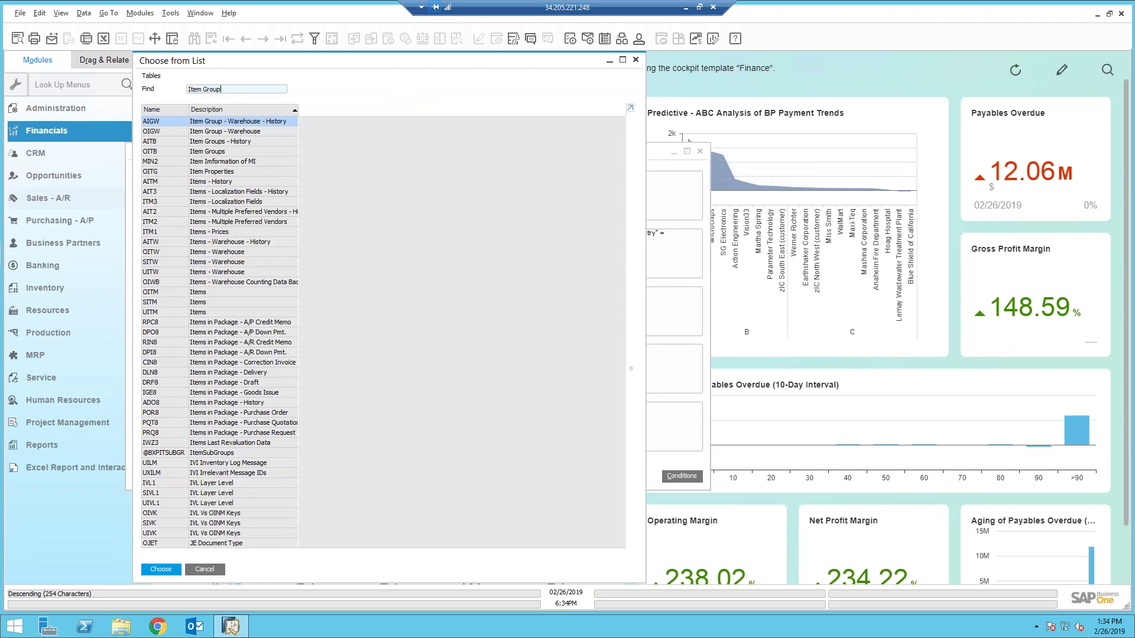
pyautogui.click(206, 152)
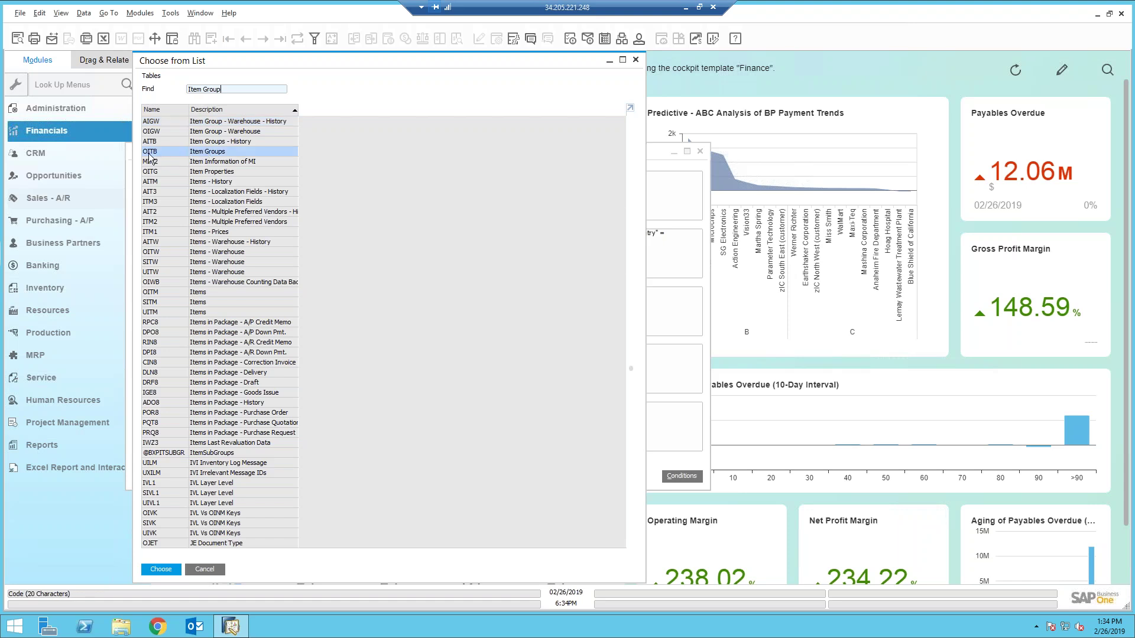